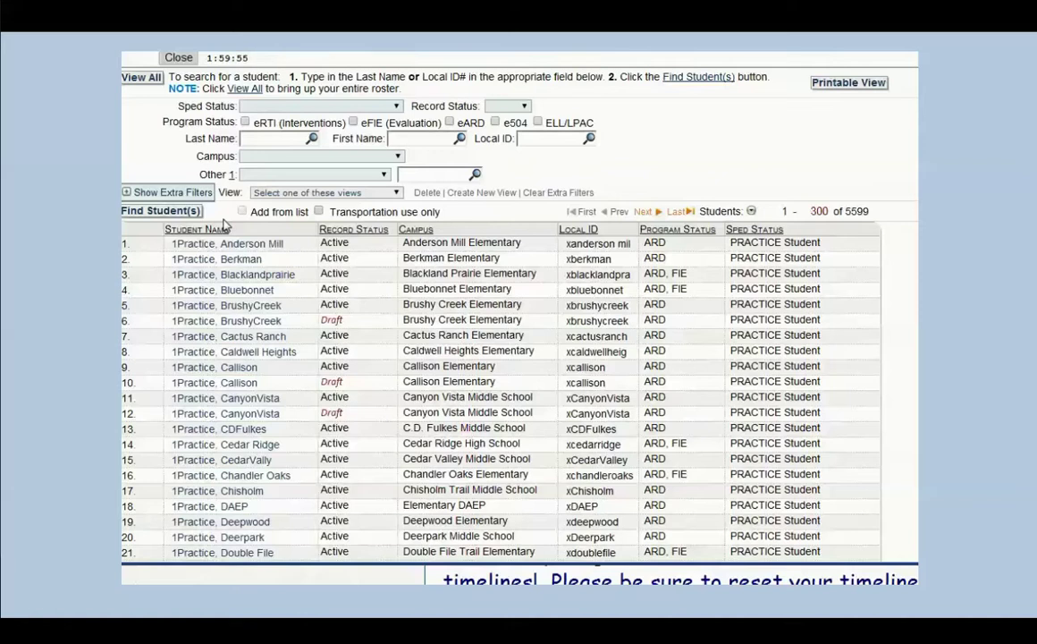
Open the first practice student's record at Anderson Mill Elementary with the FERPA reason "I provide services and I am reading this student's IEP."
mouse_move(230, 249)
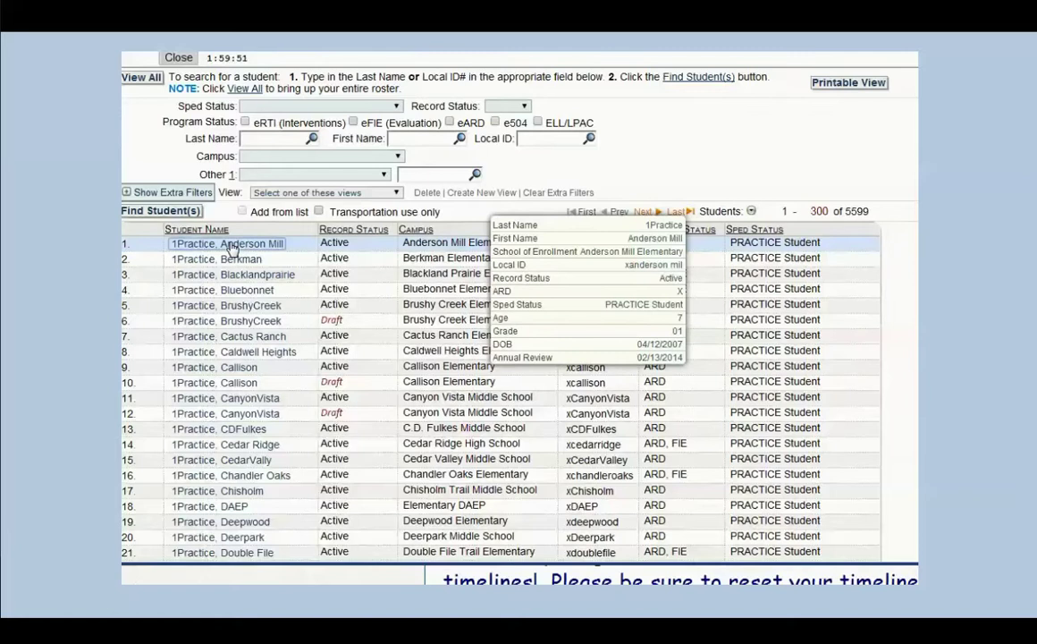
left_click(230, 249)
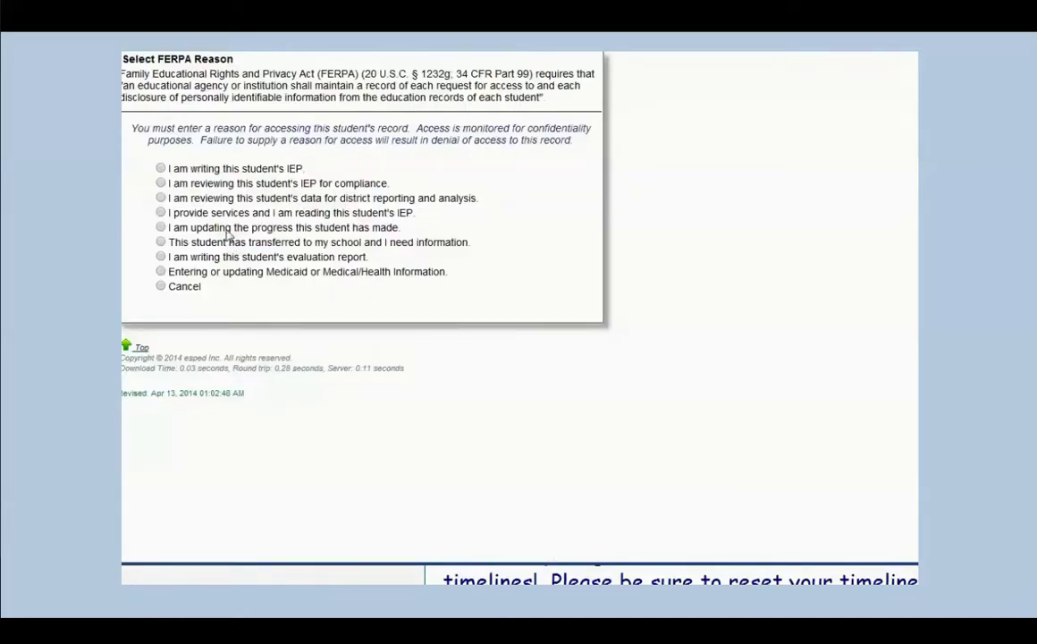
left_click(162, 212)
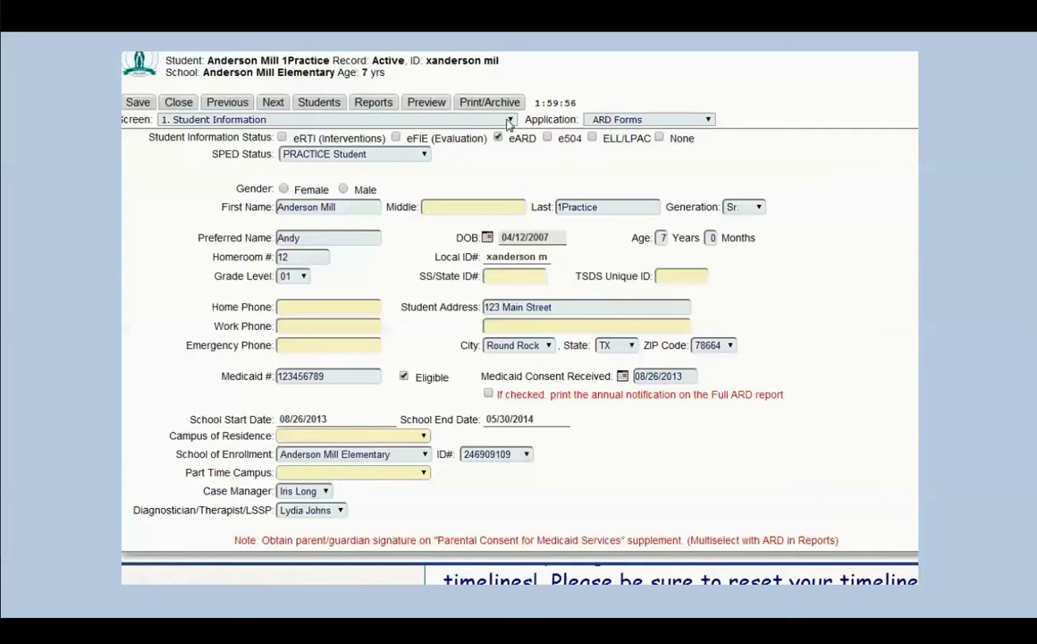
Go to the 79. Print Batch screen and choose the report "Bundle: Student Information Sheet"
left_click(510, 122)
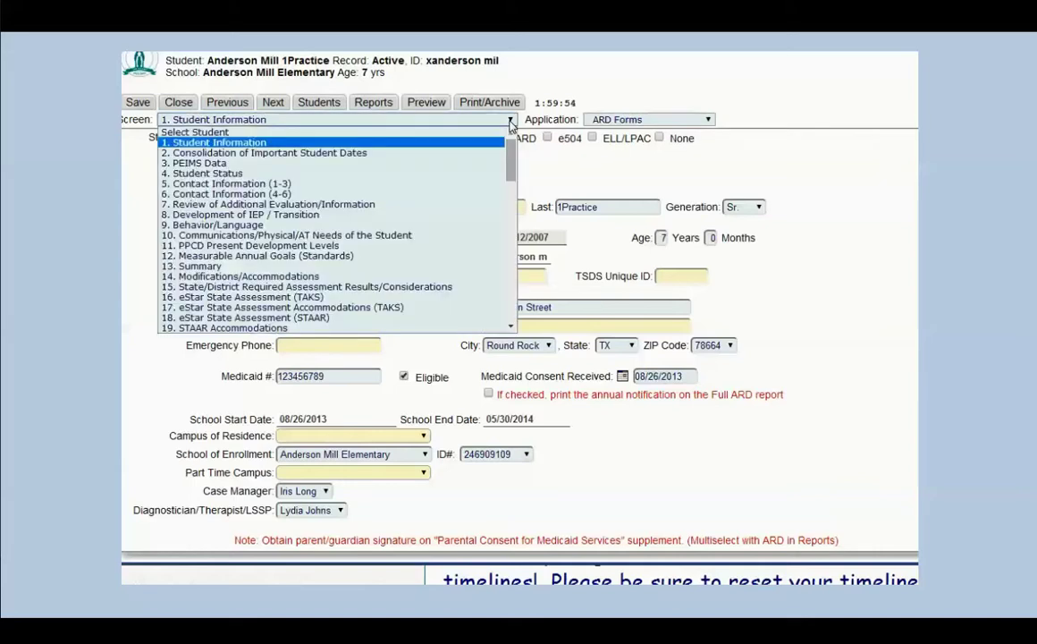
left_click_drag(513, 158, 511, 301)
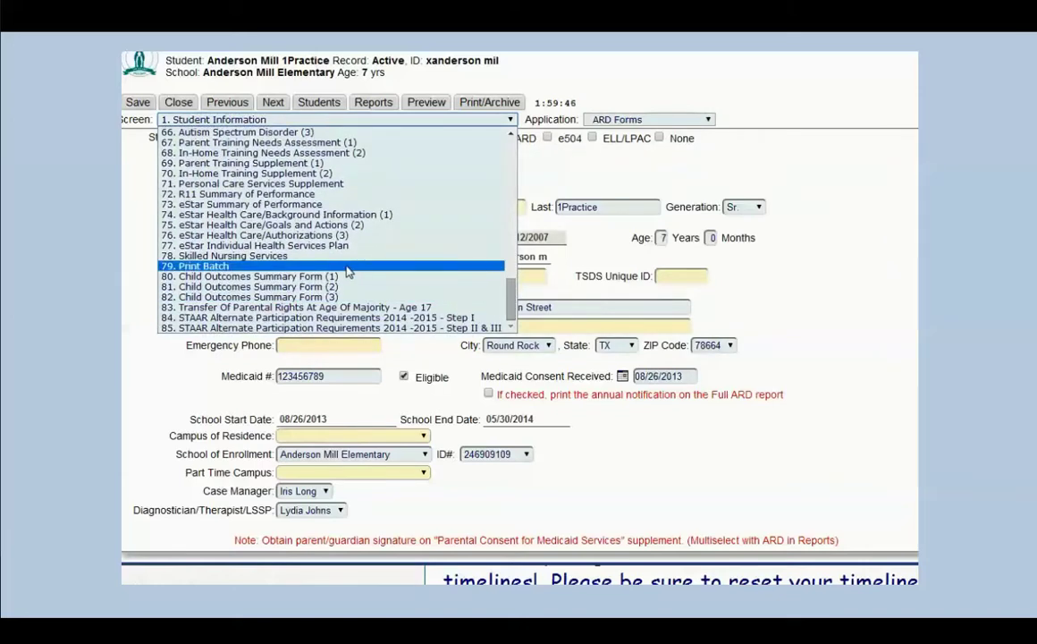
left_click(237, 267)
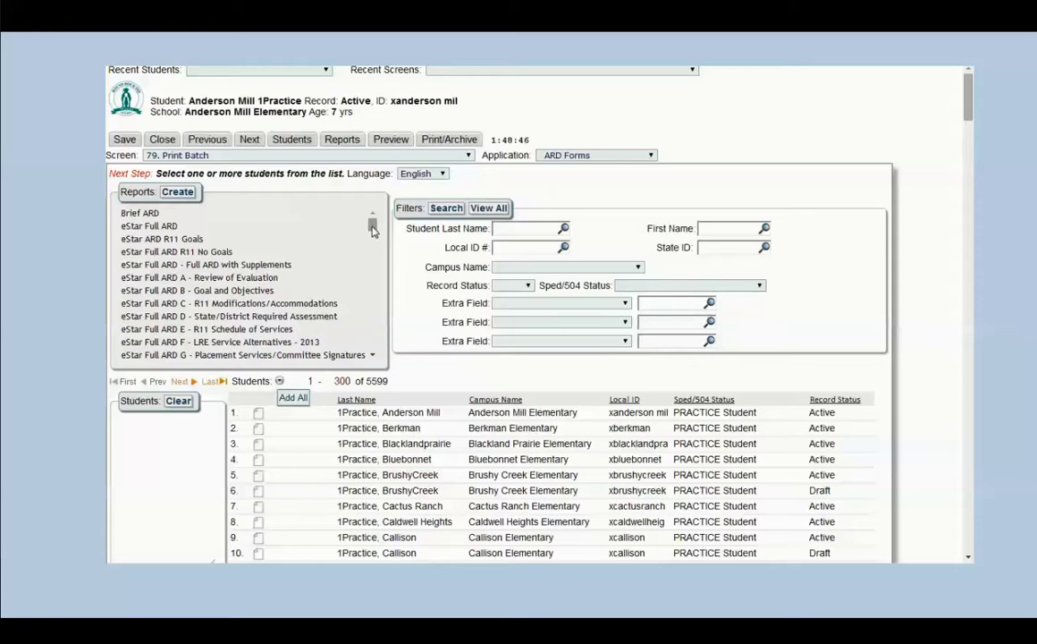
left_click_drag(371, 229, 375, 314)
left_click(344, 303)
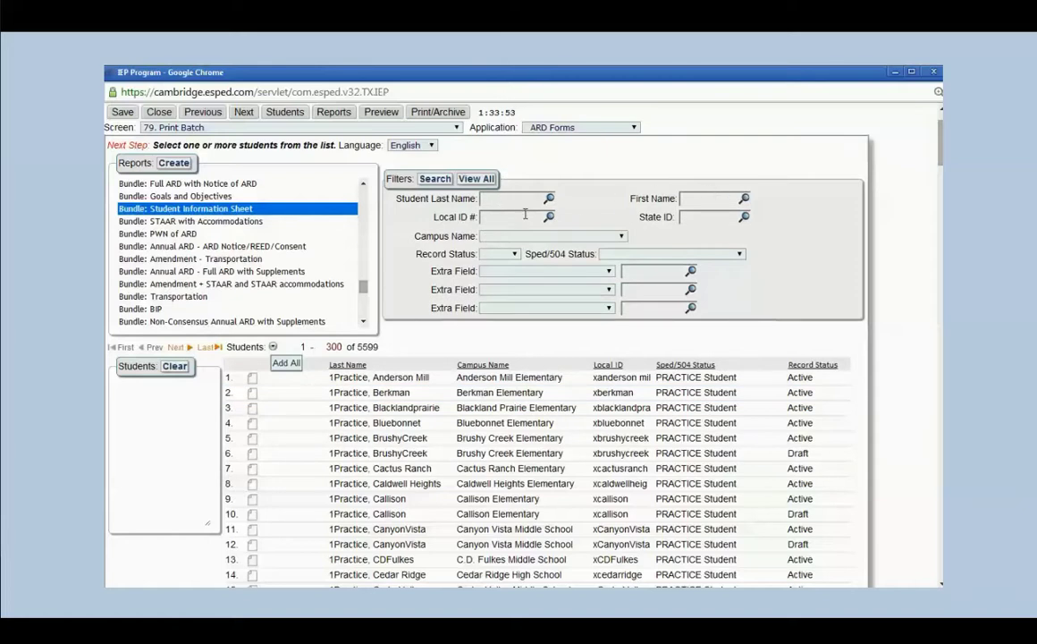
Add the Anderson Mill, Berkman, Blackland Prairie and active Brushy Creek practice students to the batch, and clear the student selection
left_click(251, 379)
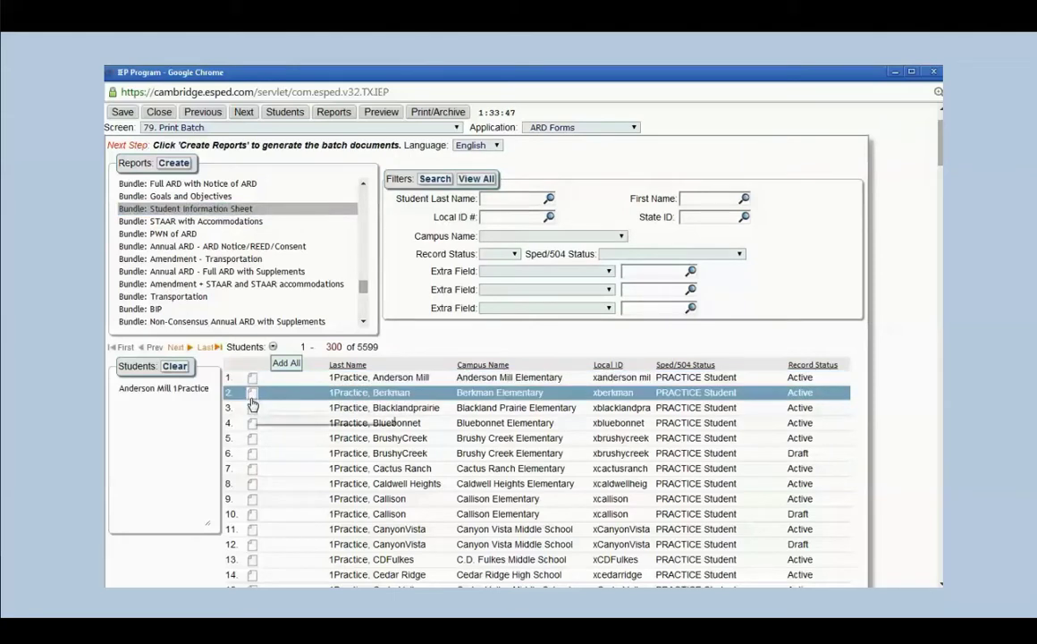
left_click(251, 398)
left_click(251, 413)
left_click(251, 440)
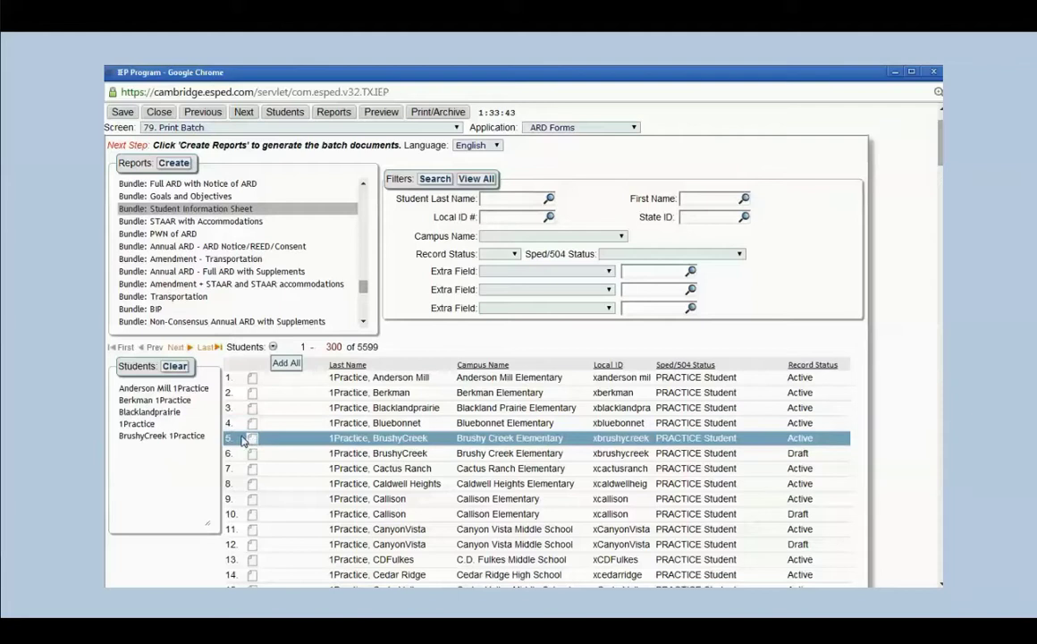
left_click(176, 368)
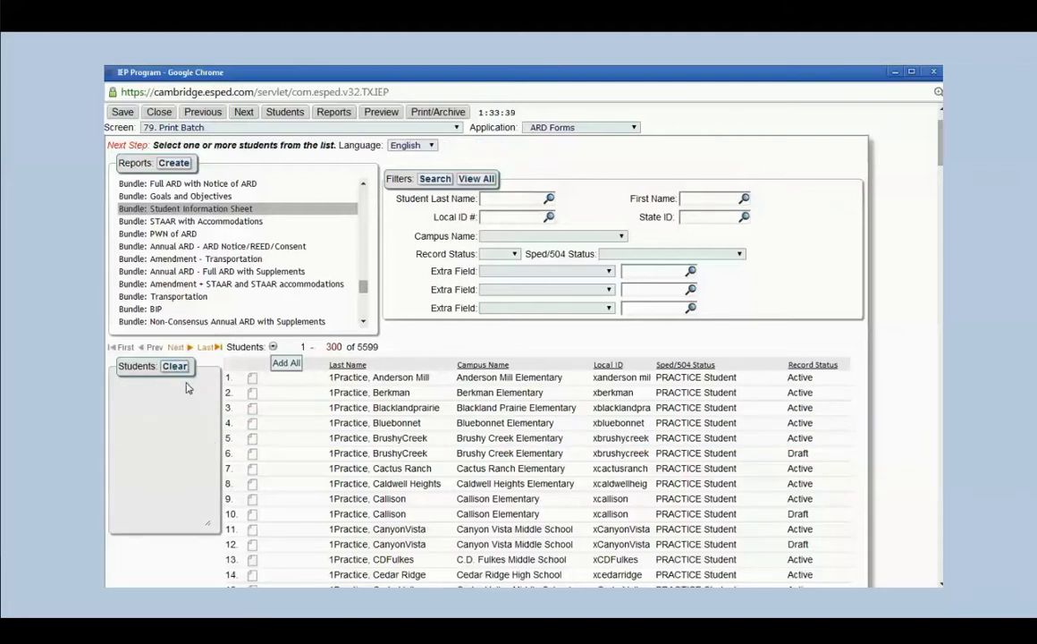
Add the first three listed students and the whole displayed list to the batch, and clear the student selection
left_click(252, 379)
left_click(253, 393)
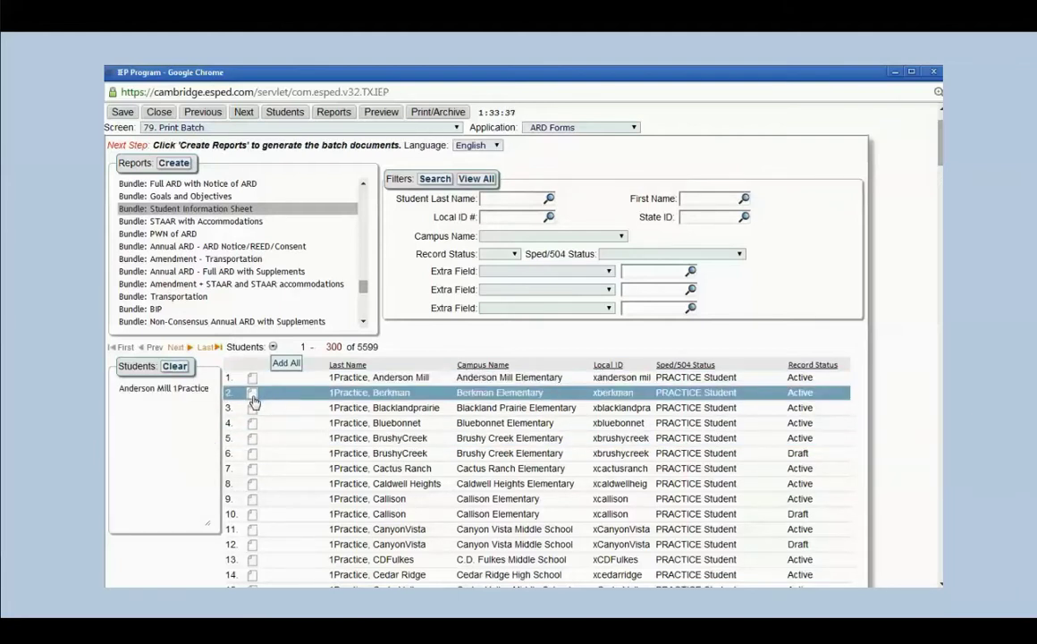
left_click(252, 407)
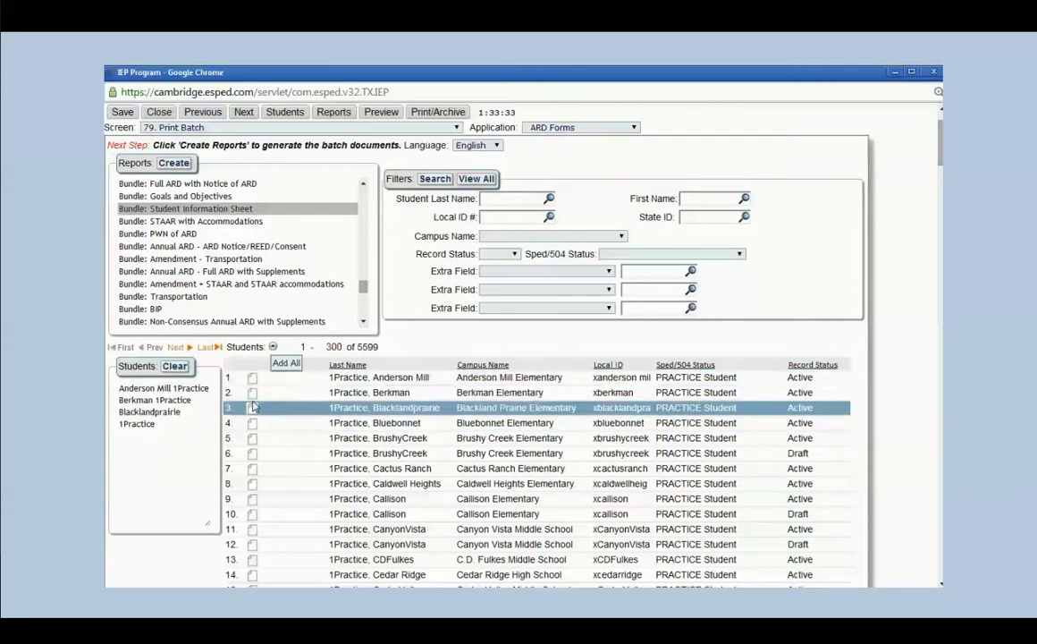
left_click(287, 363)
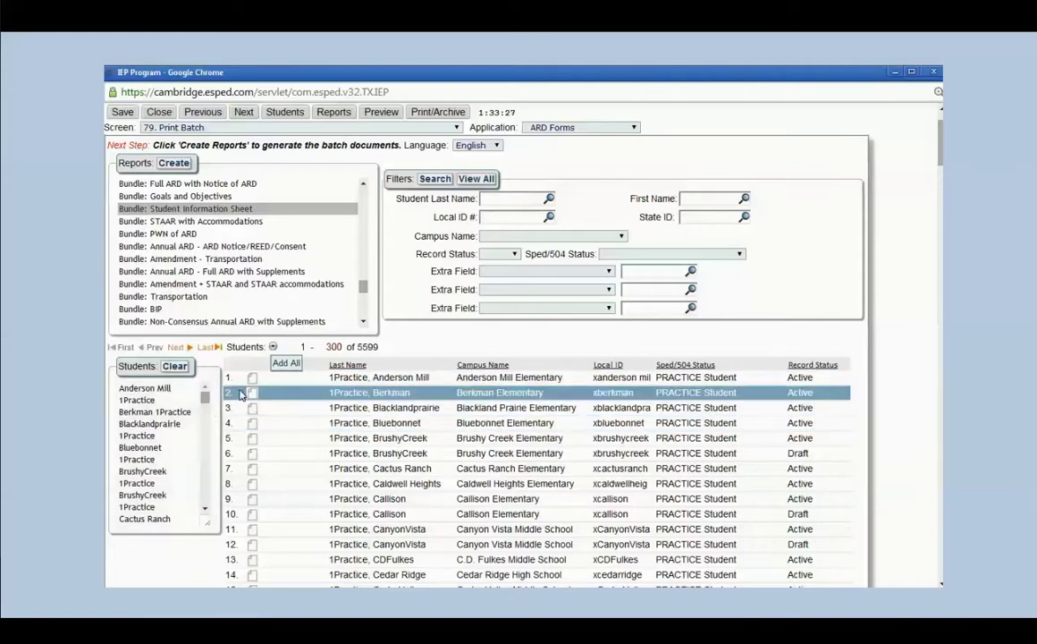
left_click(175, 365)
Add the Anderson Mill, Berkman and Blackland Prairie Elementary practice students to the batch
left_click(252, 379)
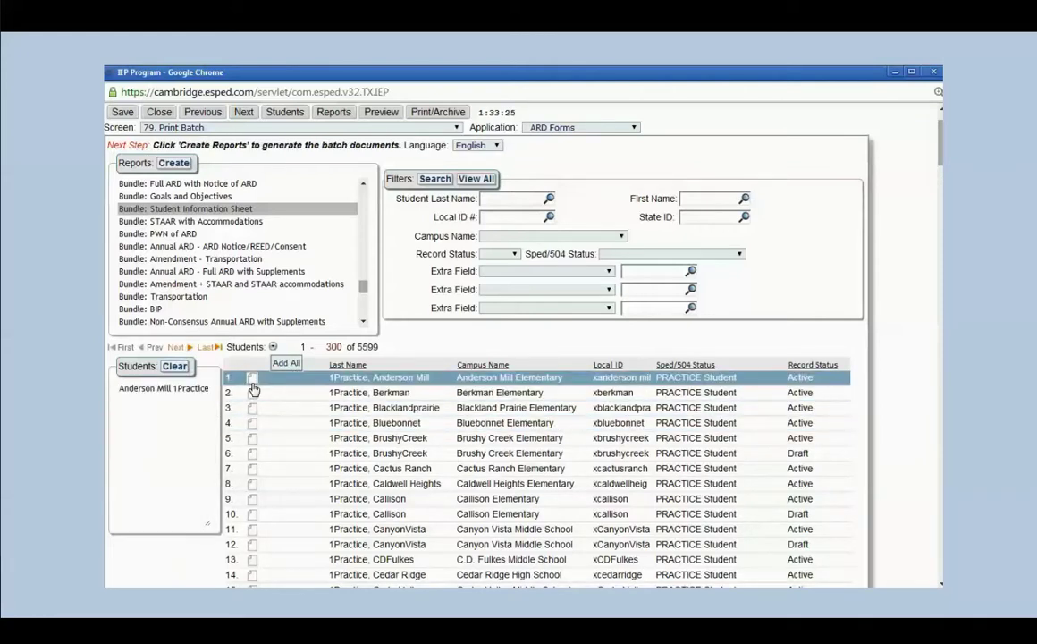
left_click(252, 393)
left_click(252, 409)
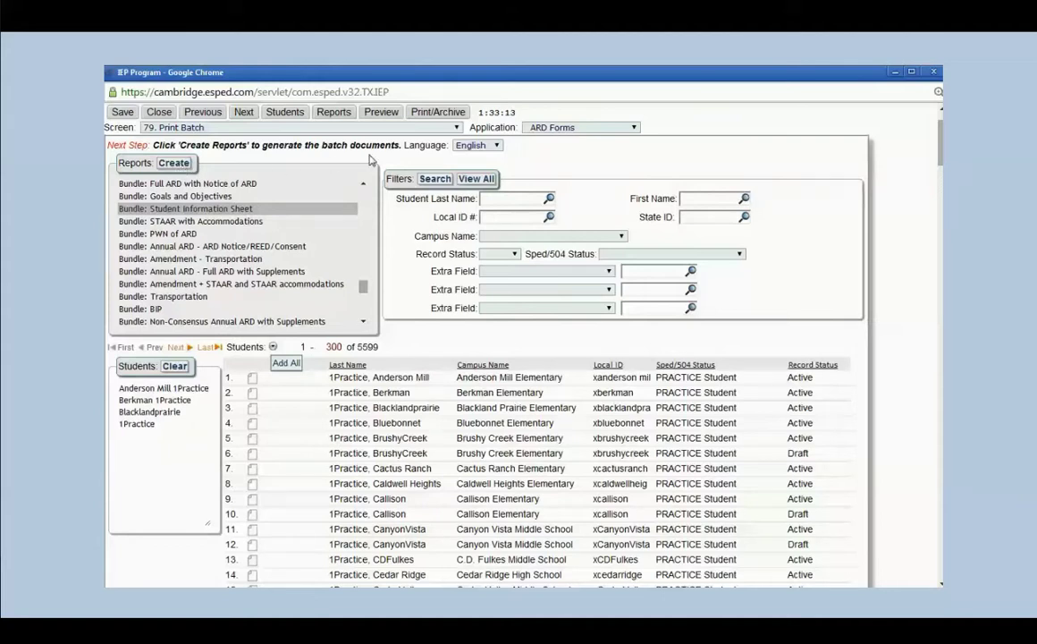
Keep the report language as English and create the Student Information Sheet bundle for the selected students
left_click(496, 147)
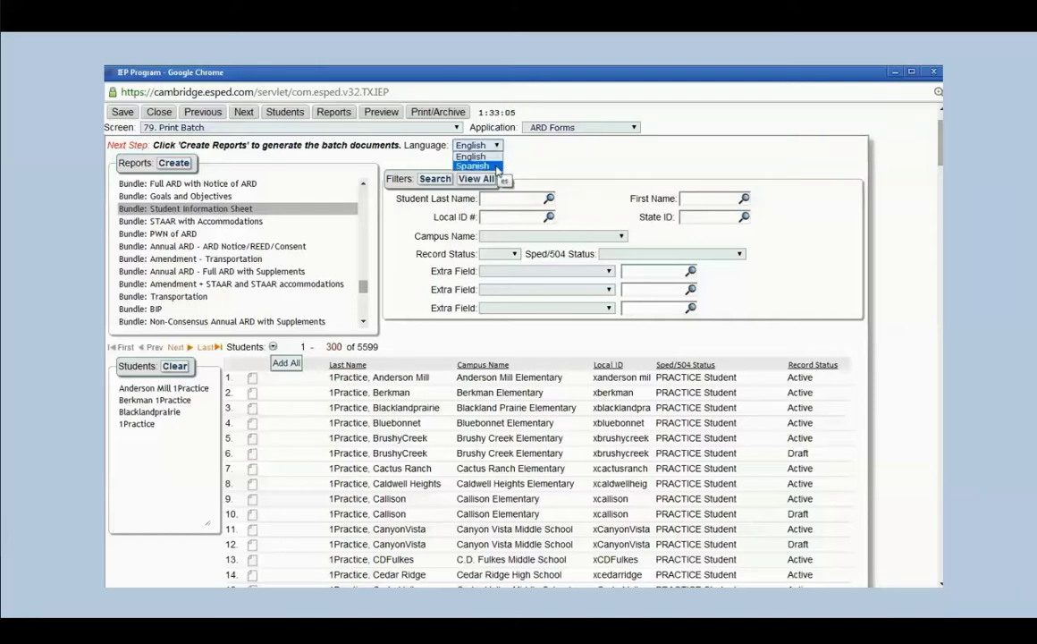
left_click(494, 158)
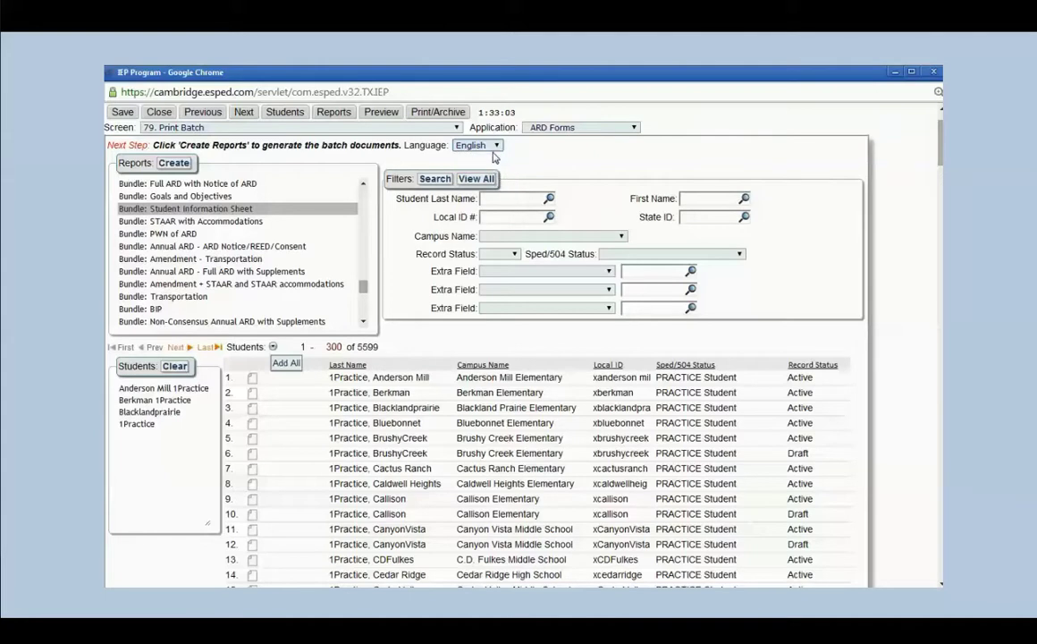
left_click(179, 165)
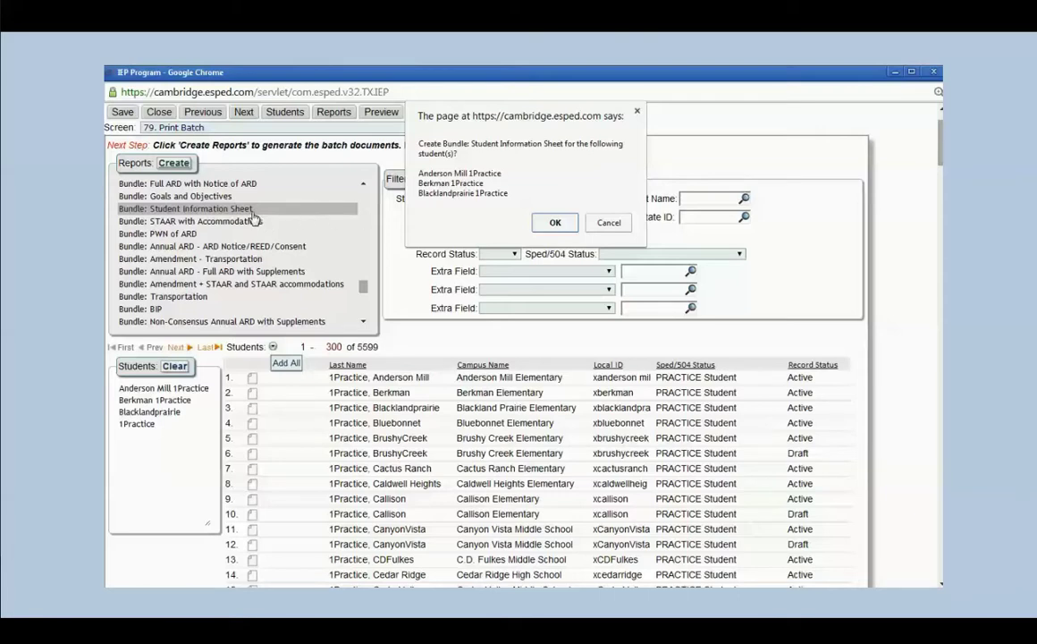
left_click(554, 223)
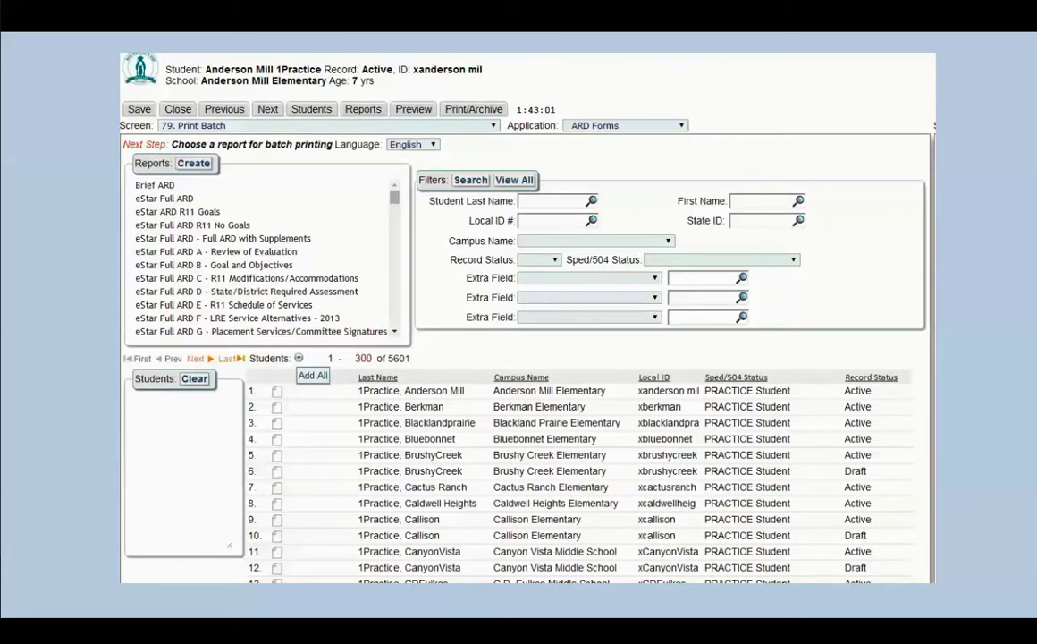
Go to View Prepared Reports in the reports window and view the Batch ARD job
left_click(363, 111)
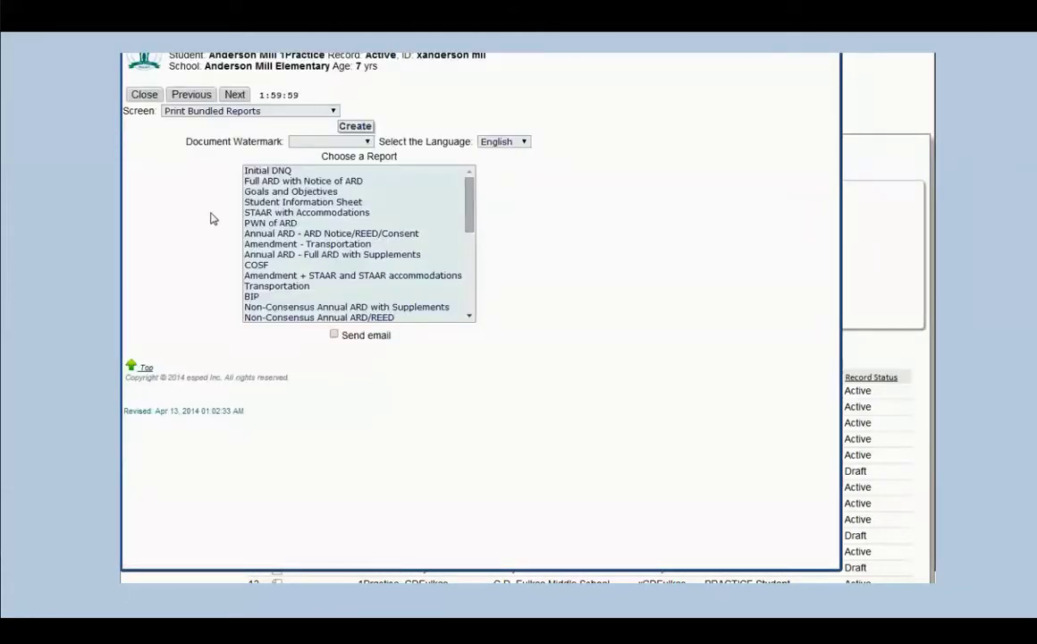
left_click(333, 111)
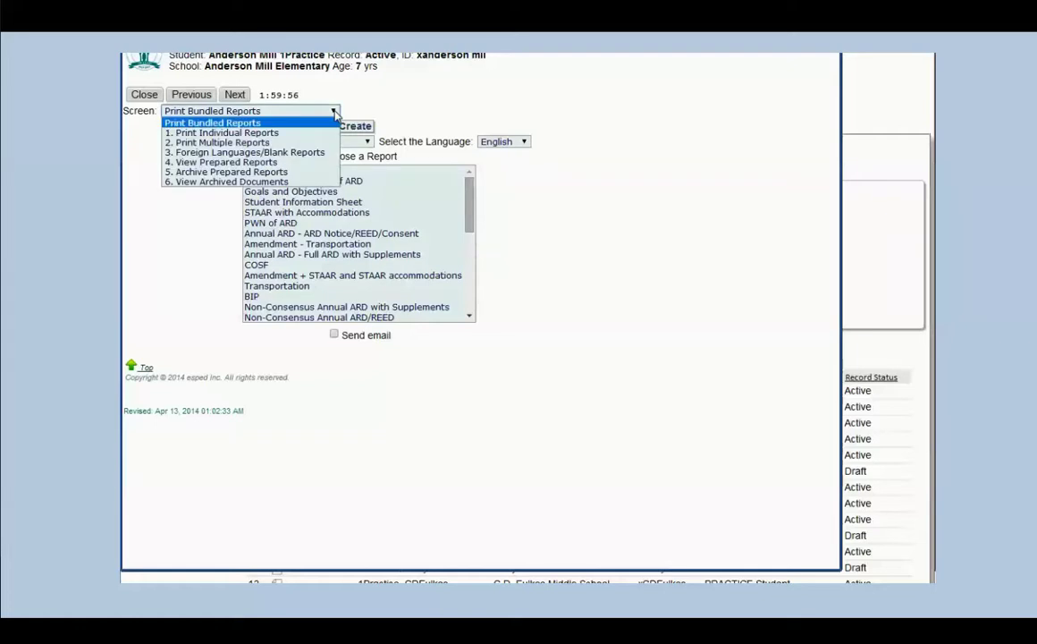
left_click(282, 164)
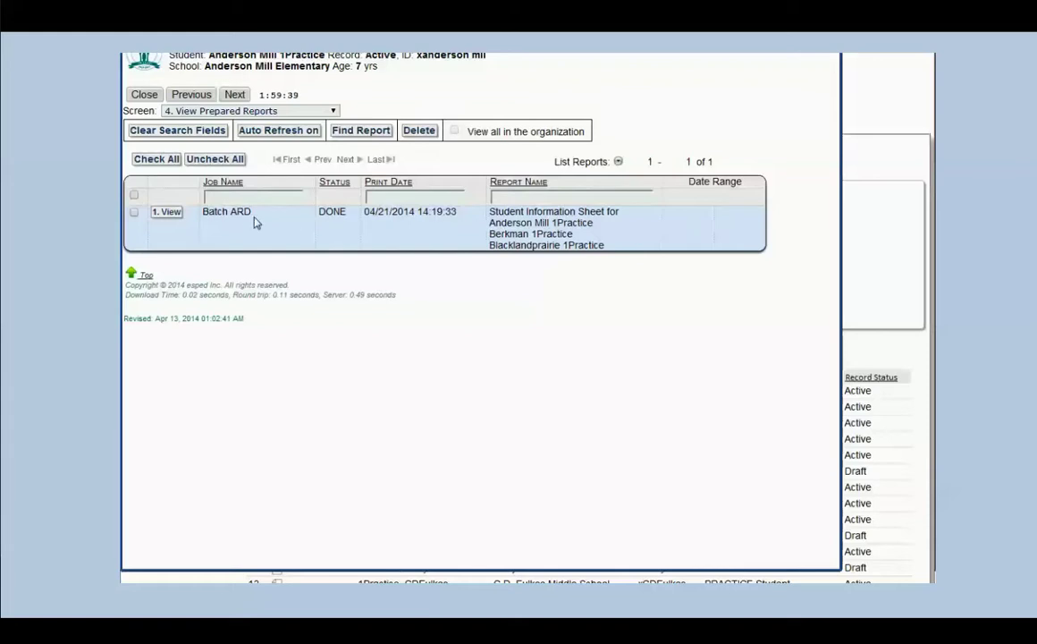
left_click(166, 217)
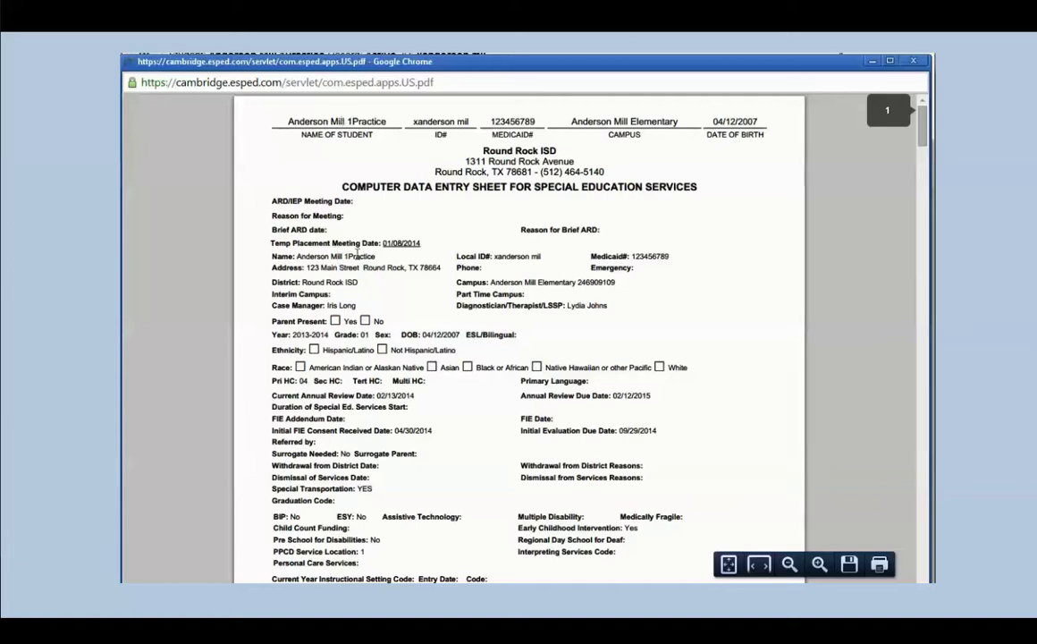
Examine the pages of each student's information sheet in the batch PDF and return to the first page
scroll(357, 272, "down", 1)
scroll(358, 277, "down", 2)
scroll(359, 296, "down", 3)
scroll(364, 306, "down", 10)
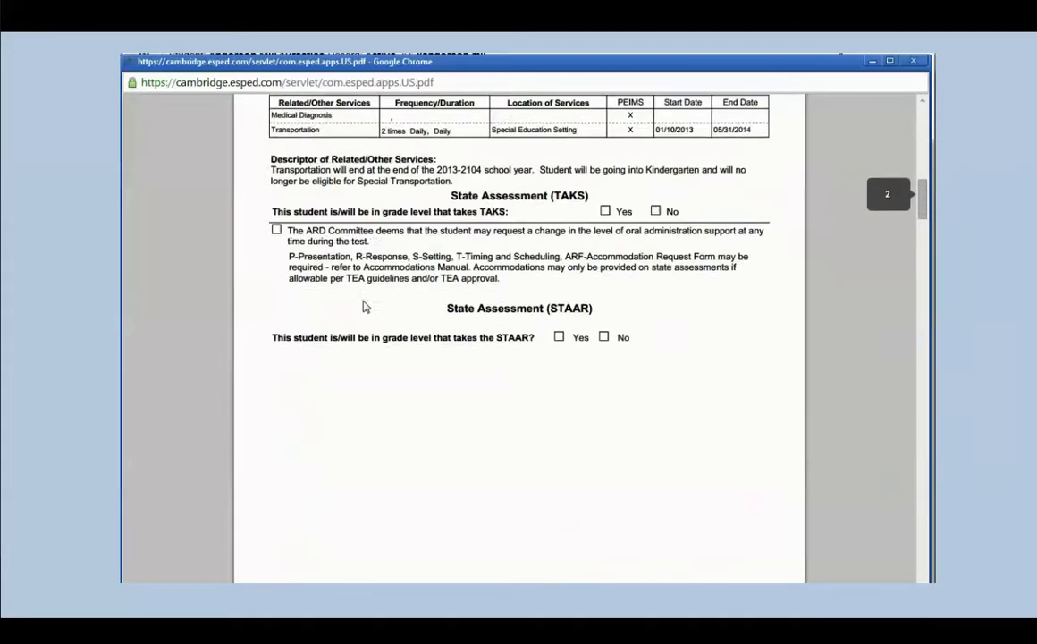
scroll(364, 307, "down", 13)
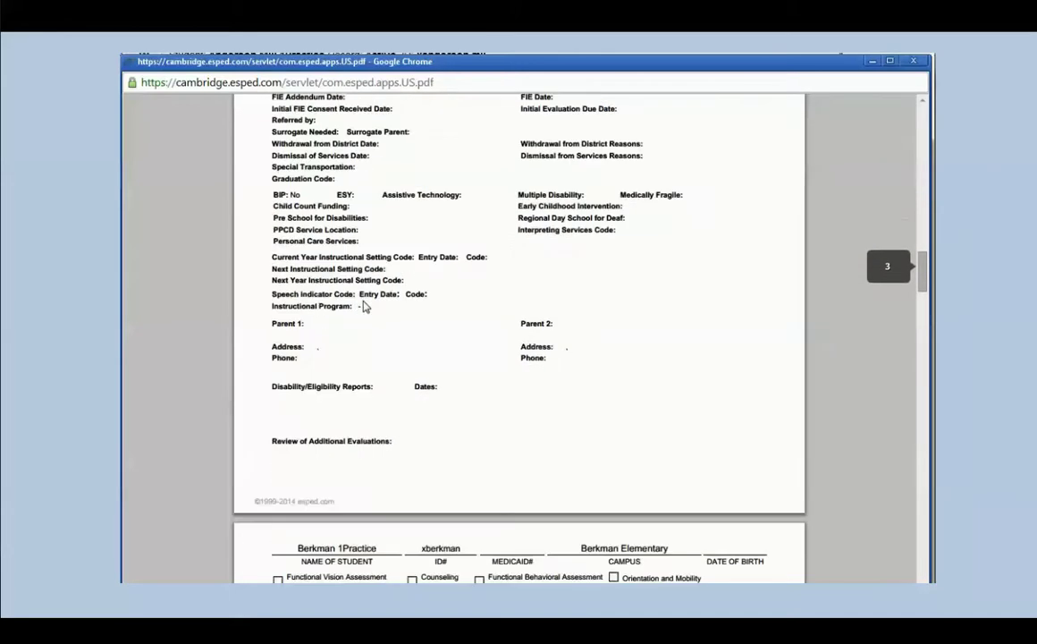
scroll(364, 306, "up", 4)
scroll(364, 307, "down", 16)
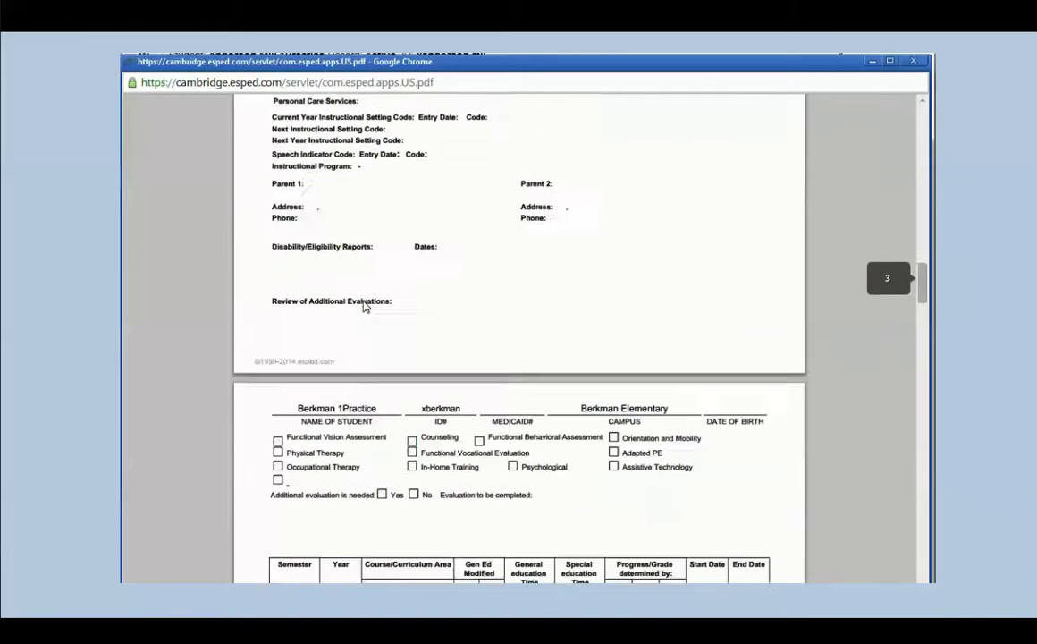
scroll(364, 306, "down", 16)
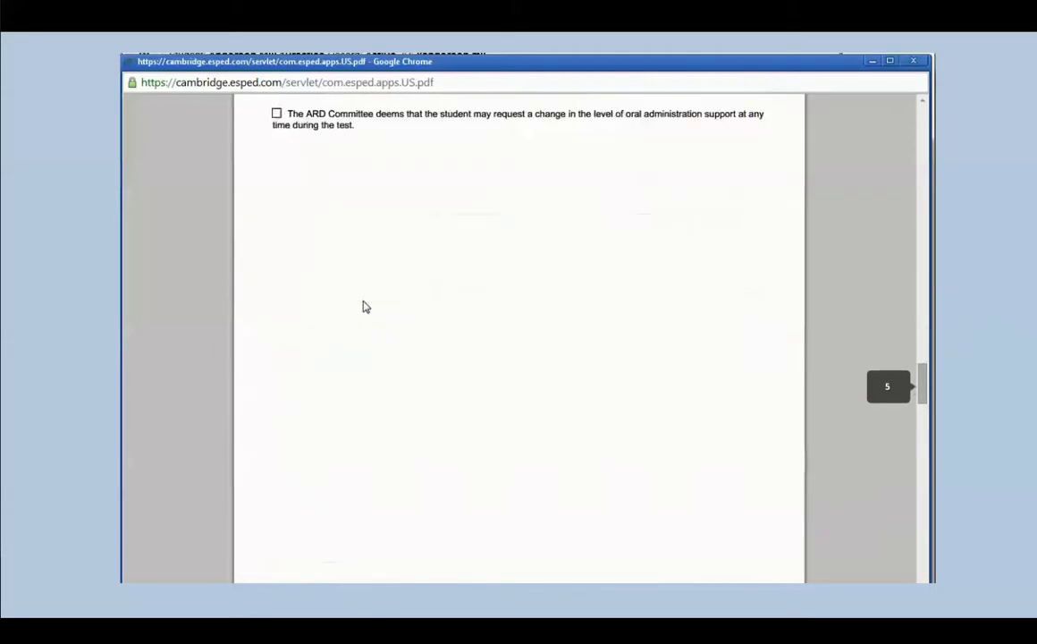
scroll(364, 307, "down", 14)
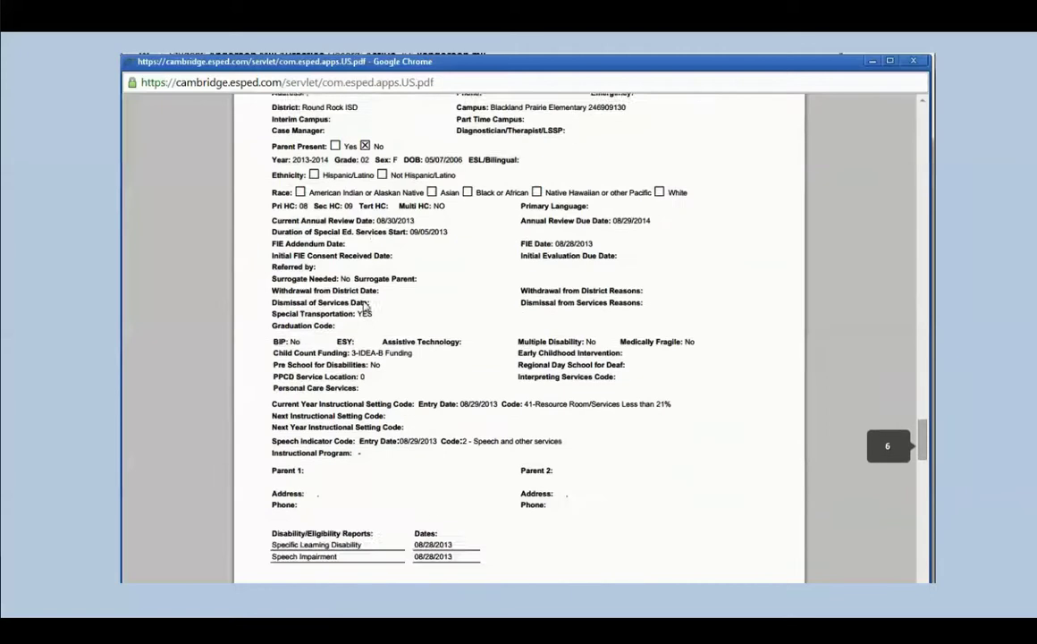
scroll(364, 307, "down", 14)
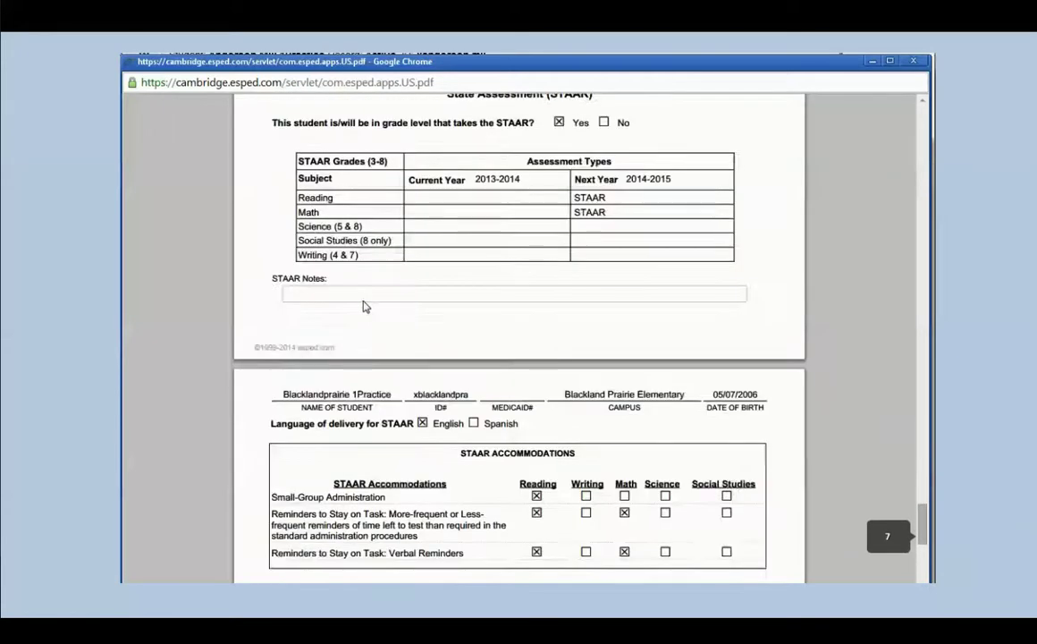
scroll(363, 306, "up", 20)
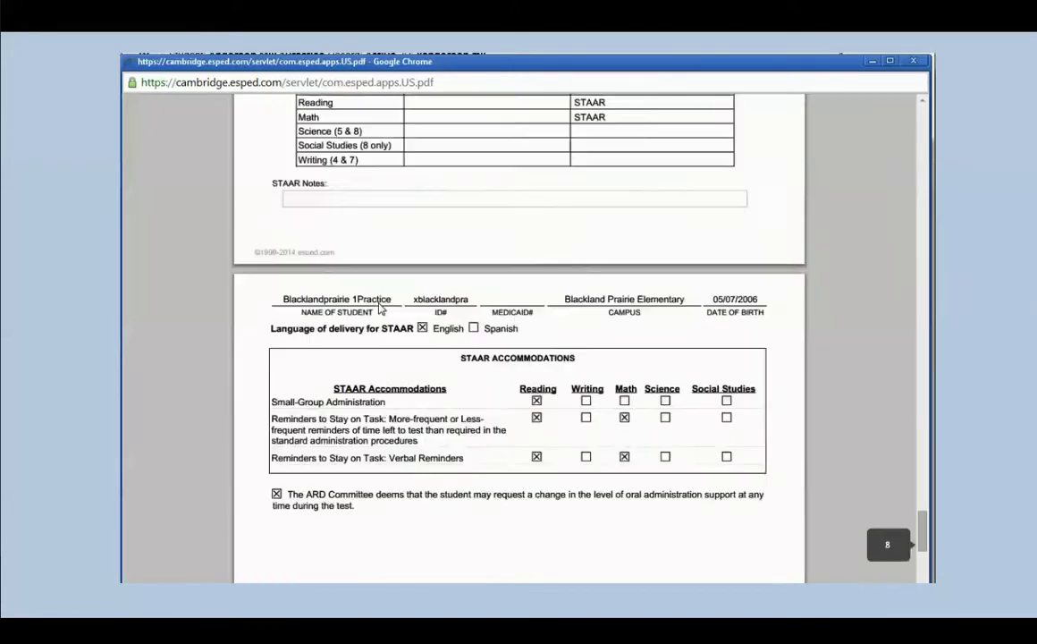
scroll(379, 307, "up", 15)
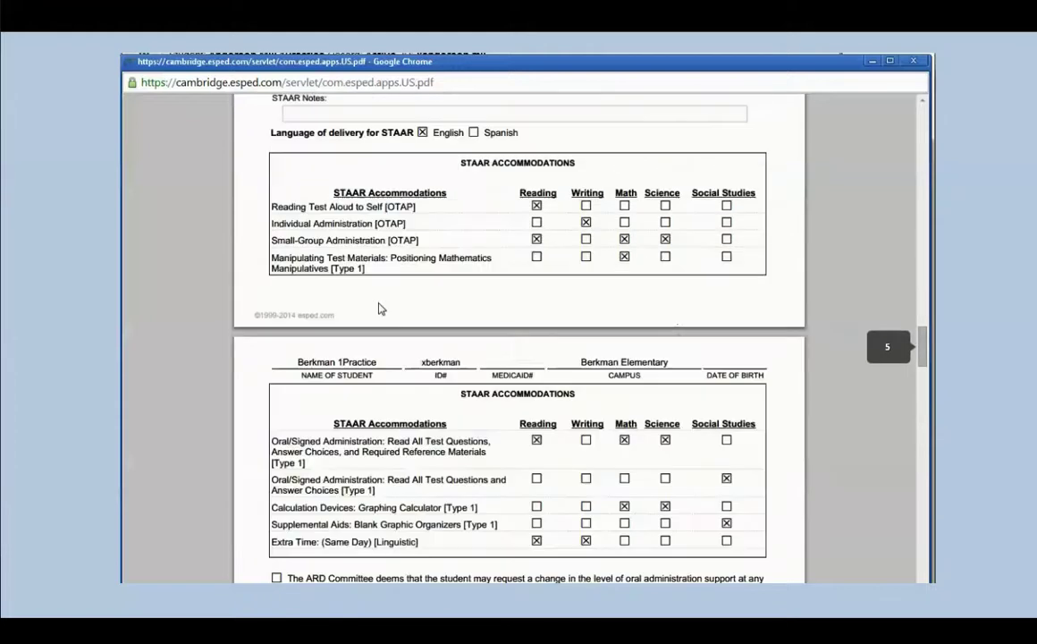
left_click_drag(928, 347, 924, 111)
mouse_move(836, 549)
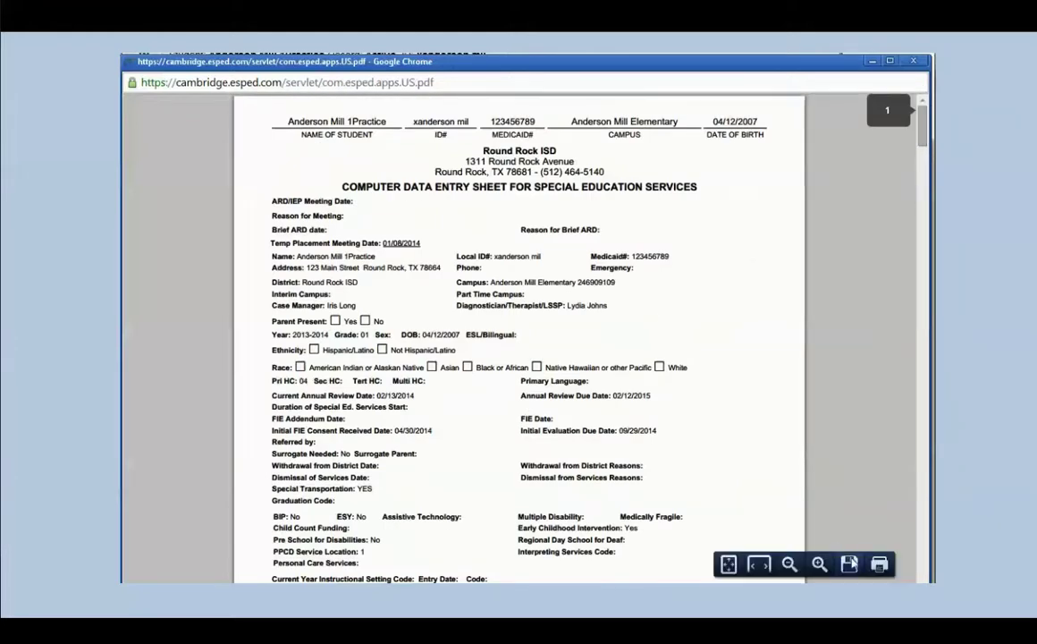